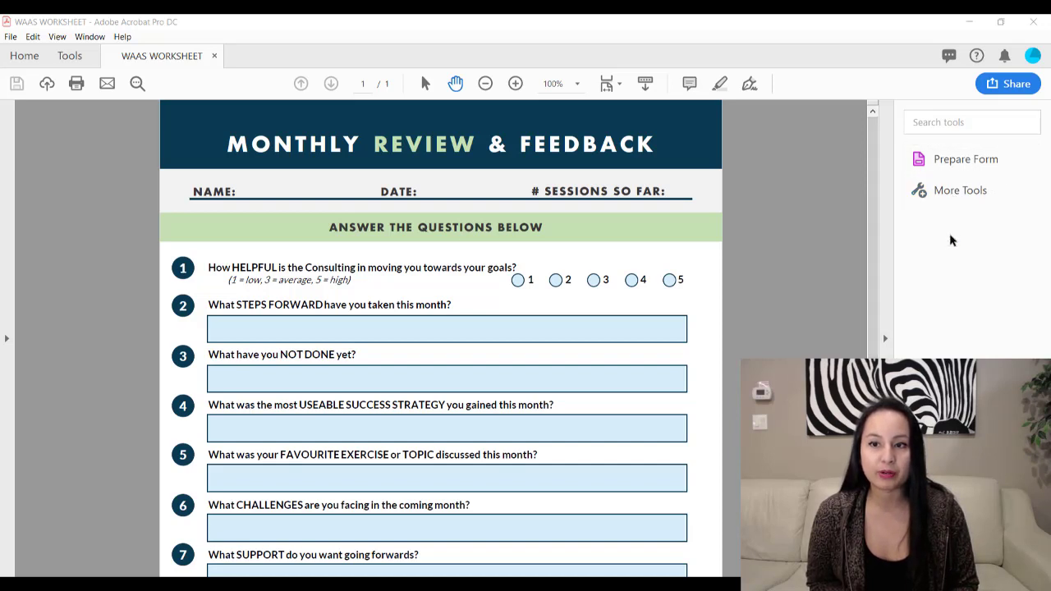
Launch Prepare Form from the Forms & Signatures tools for the Monthly Review worksheet.
left_click(952, 190)
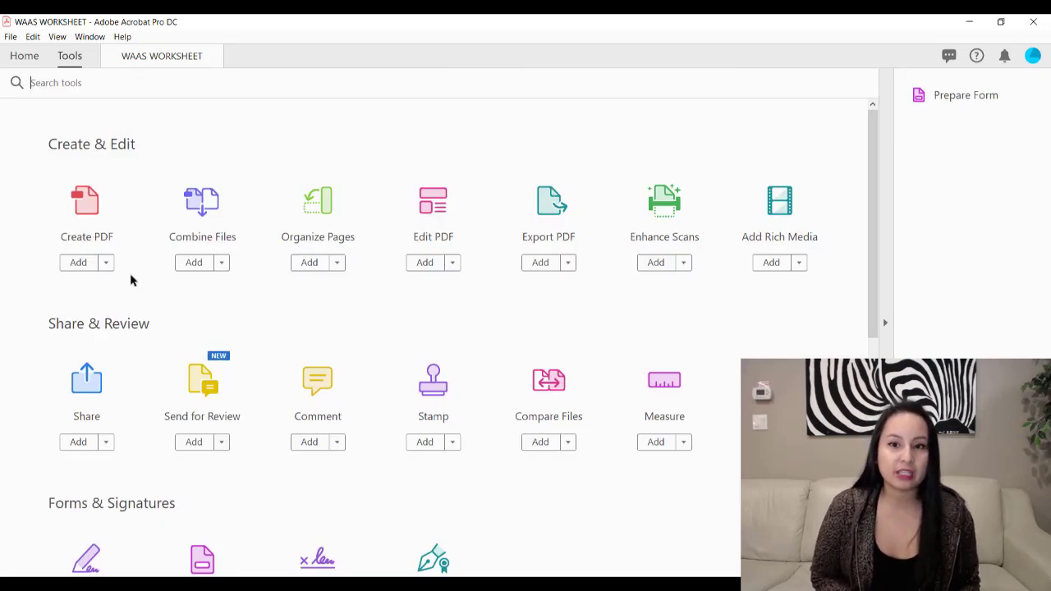
scroll(131, 277, "down", 3)
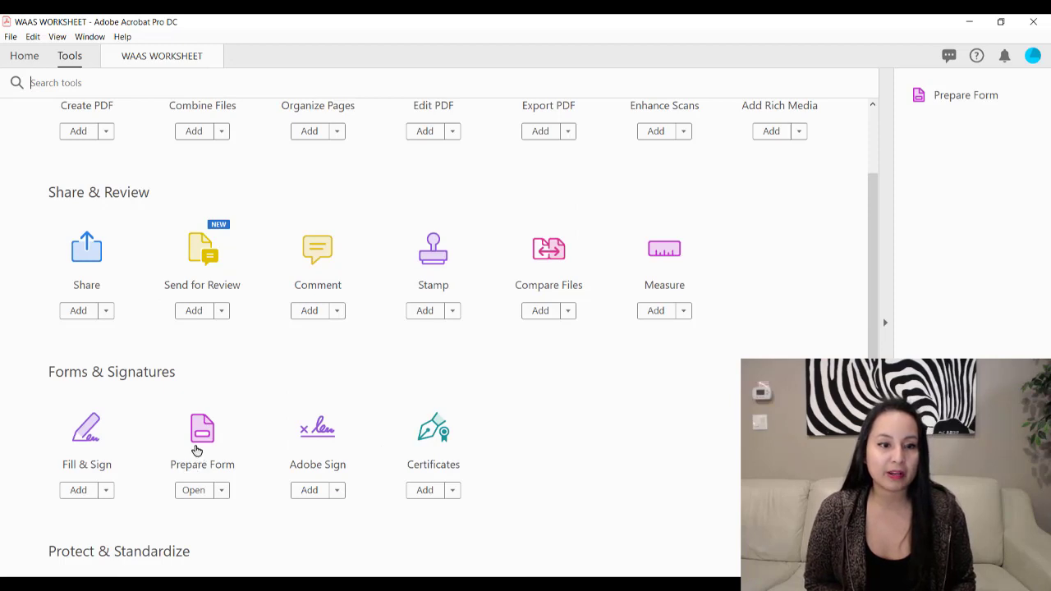
left_click(197, 450)
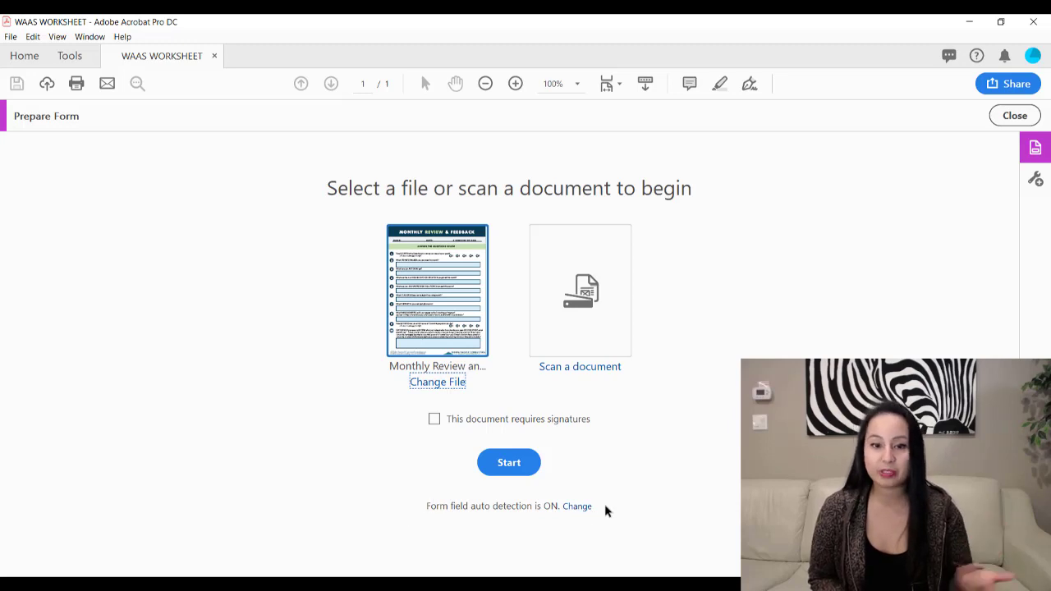
Run automatic field detection and inspect the detected answer fields and question 1 rating field.
left_click(504, 468)
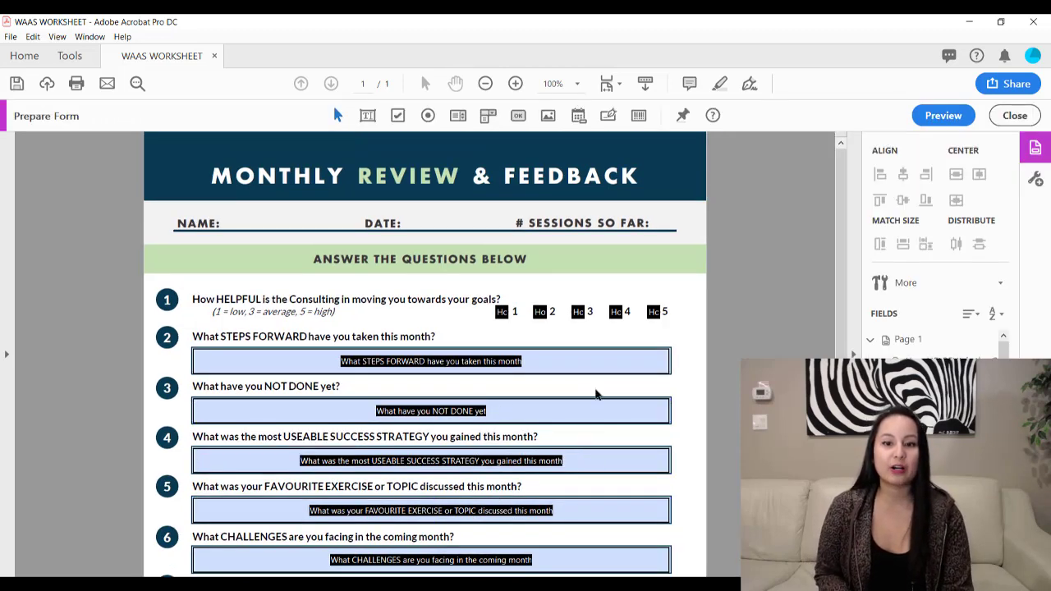
left_click(662, 360)
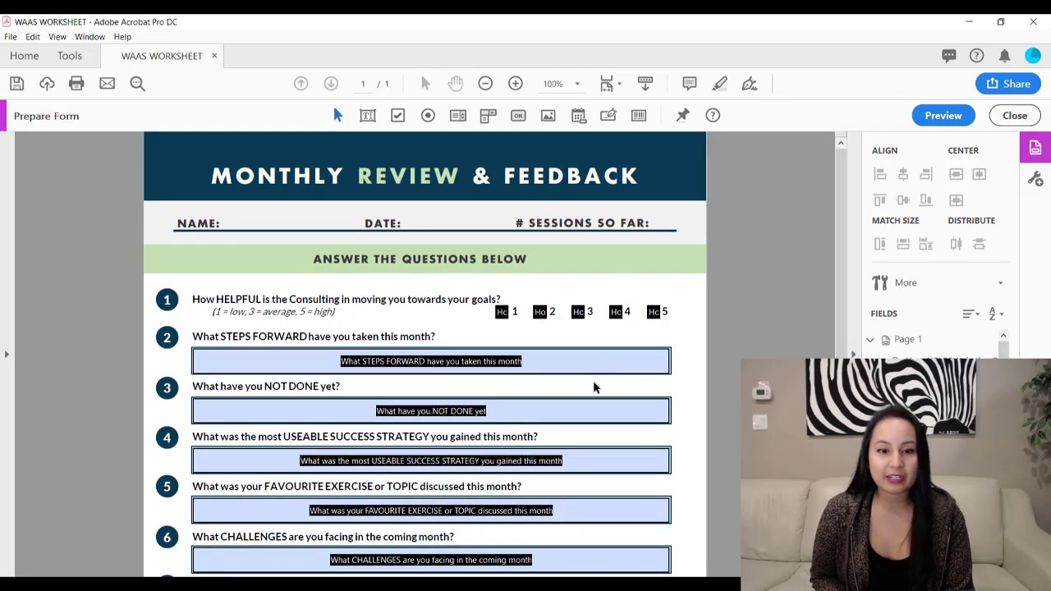
scroll(593, 382, "down", 5)
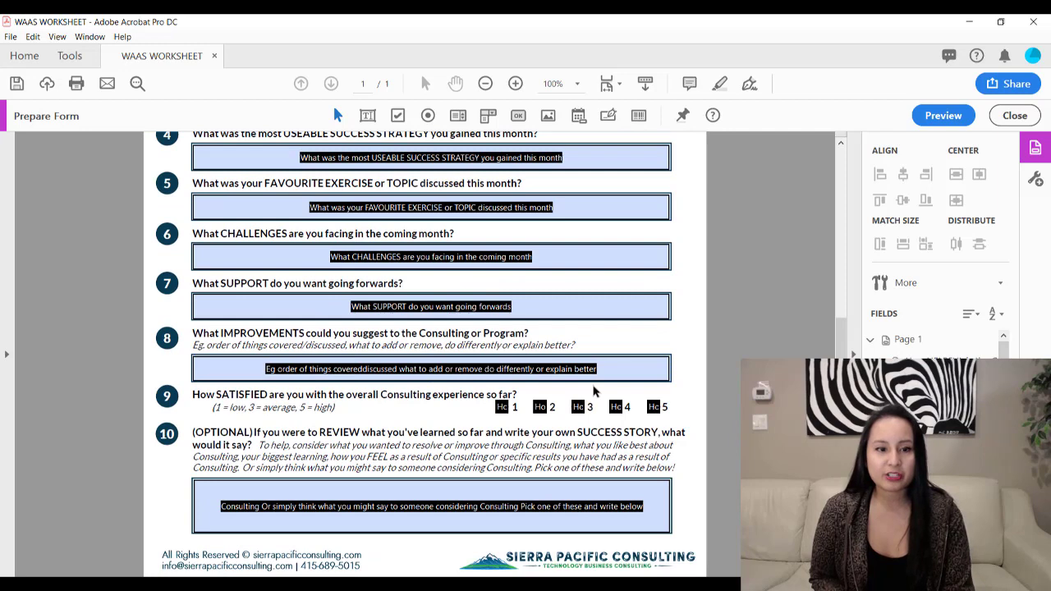
scroll(594, 378, "up", 4)
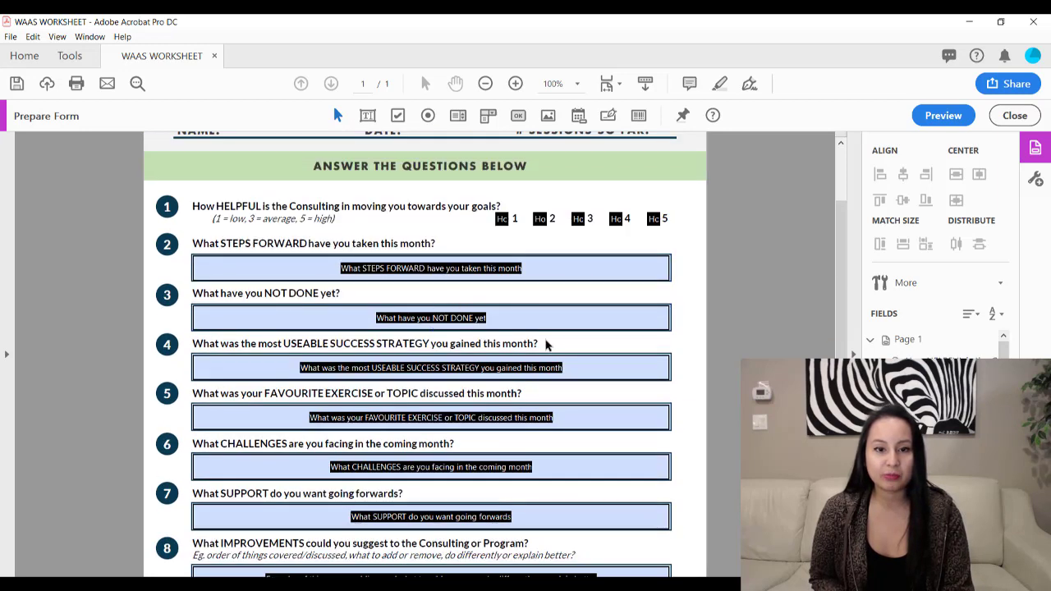
left_click(554, 320)
left_click(580, 394)
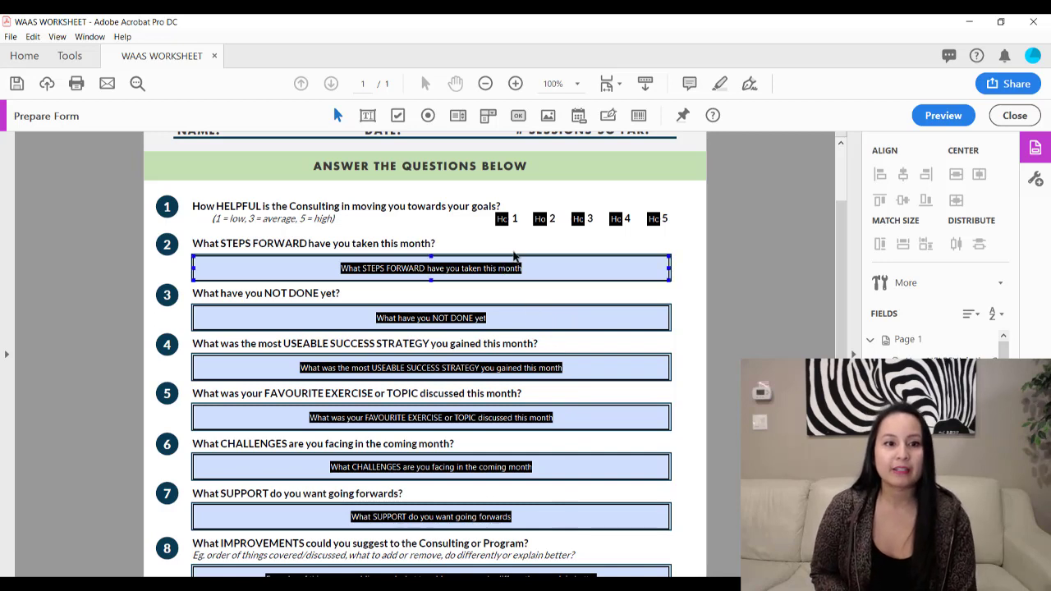
left_click(502, 219)
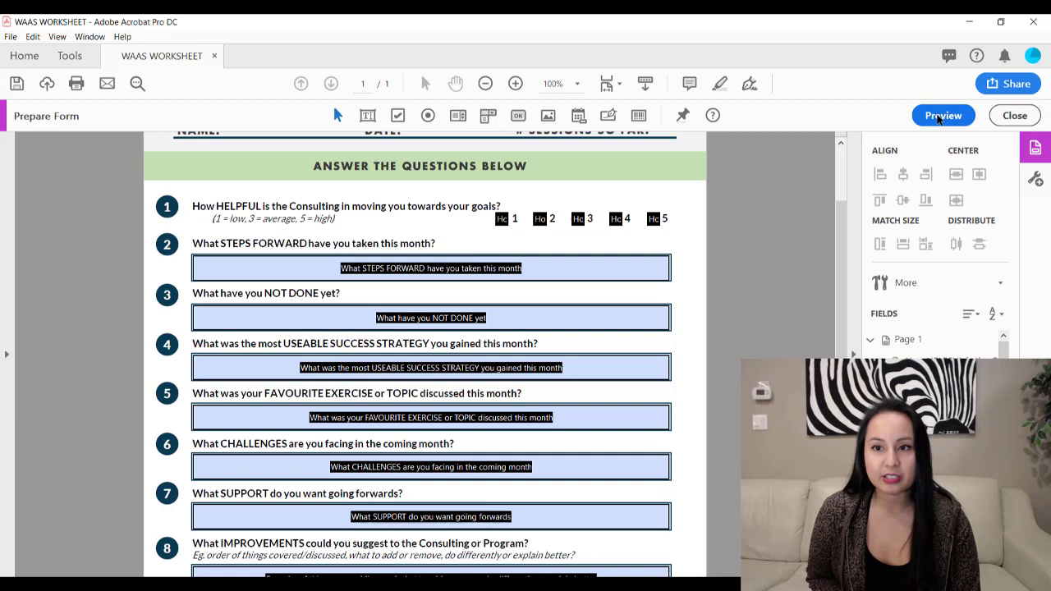
Preview the form and try question 1 ratings 1 through 5, finishing on rating 1.
left_click(940, 115)
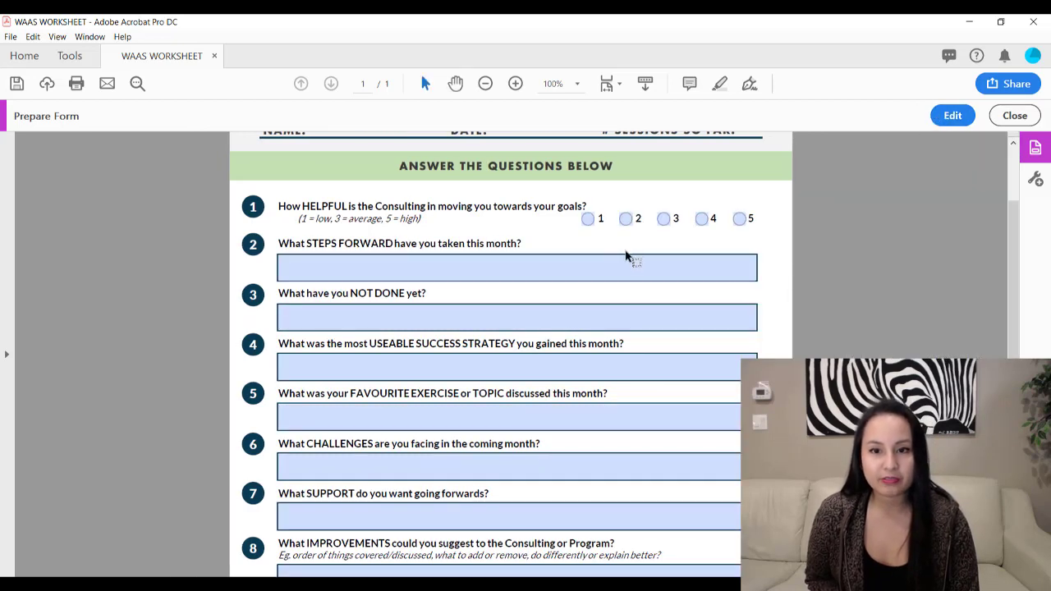
left_click(588, 220)
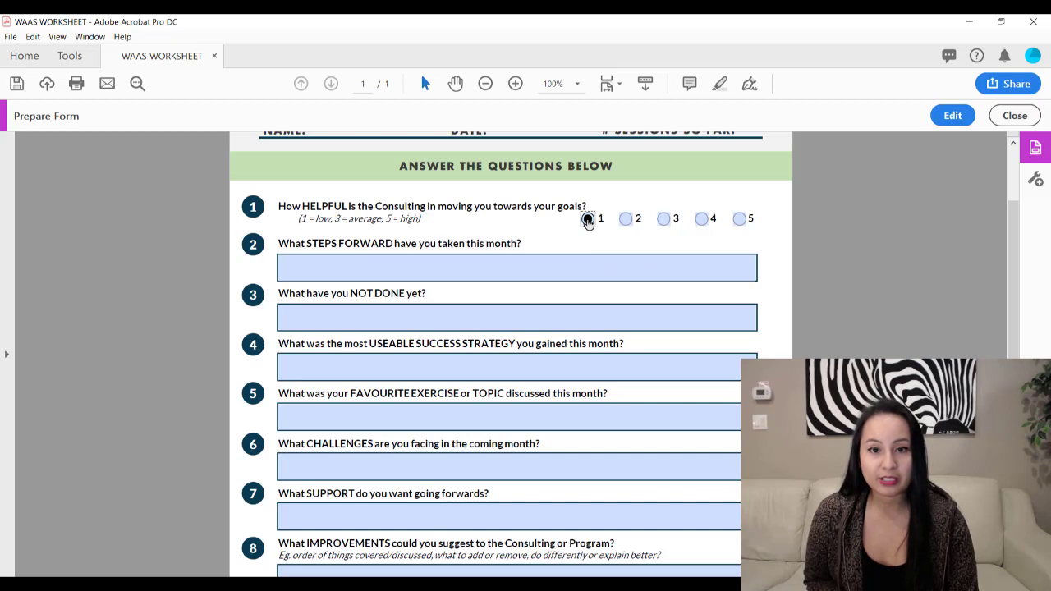
left_click(628, 220)
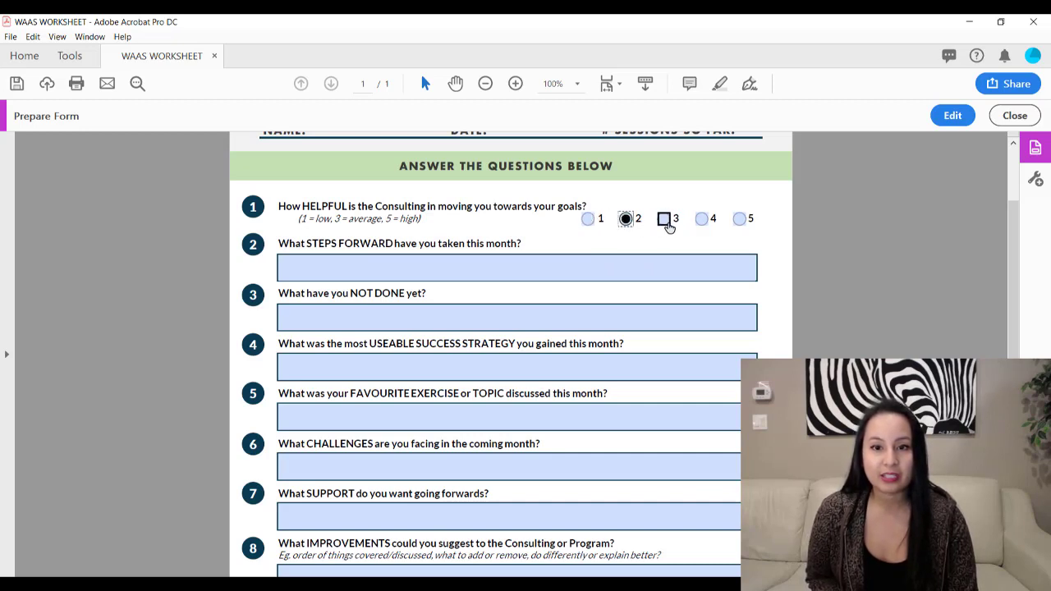
left_click(667, 222)
left_click(703, 221)
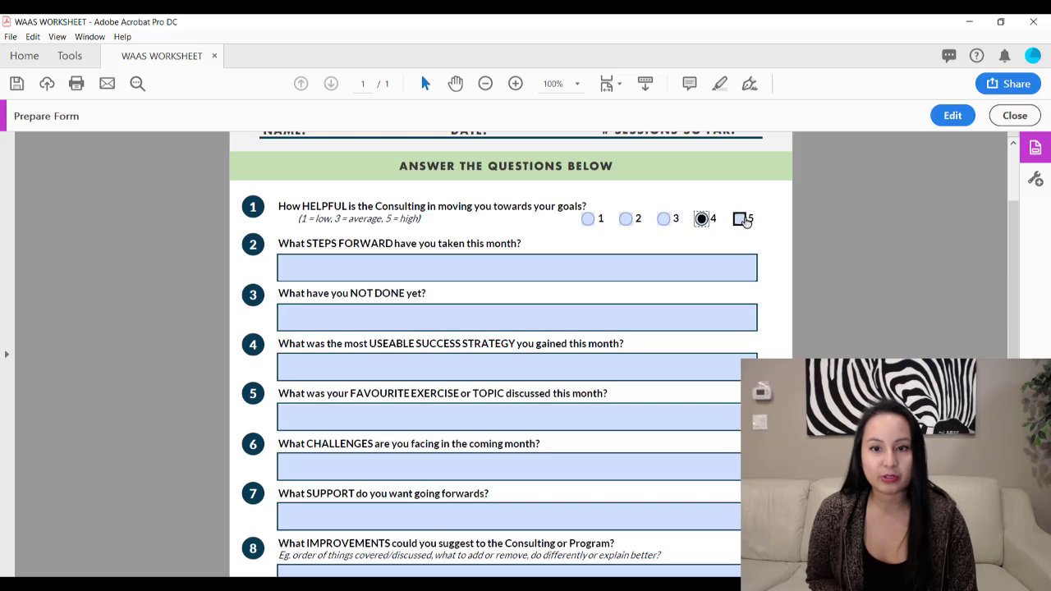
left_click(743, 220)
left_click(588, 219)
Type test text into the question 2 answer box, then backspace to erase it.
left_click(521, 263)
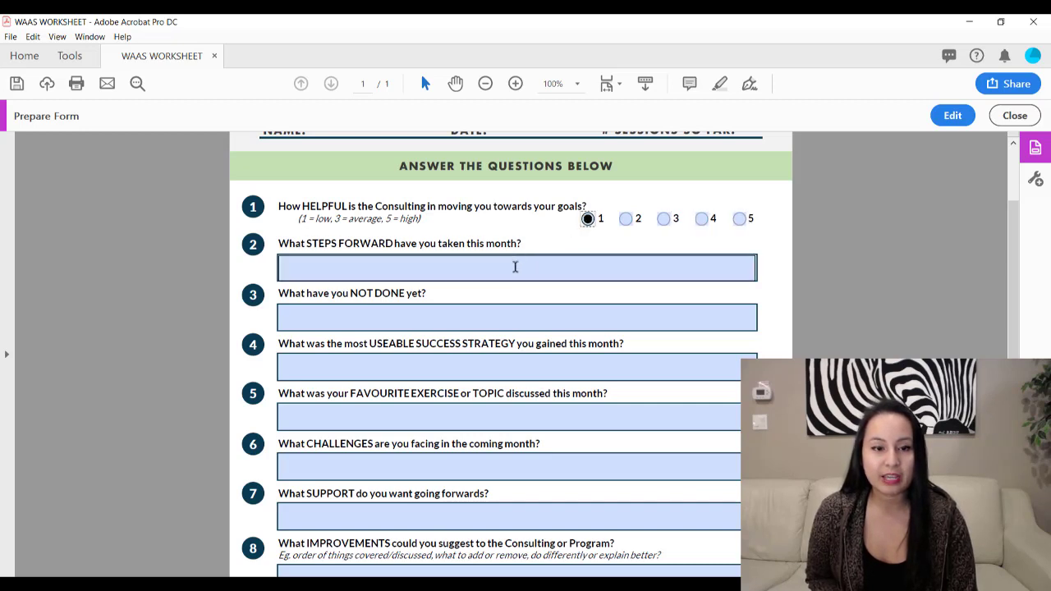
type("dgfggf")
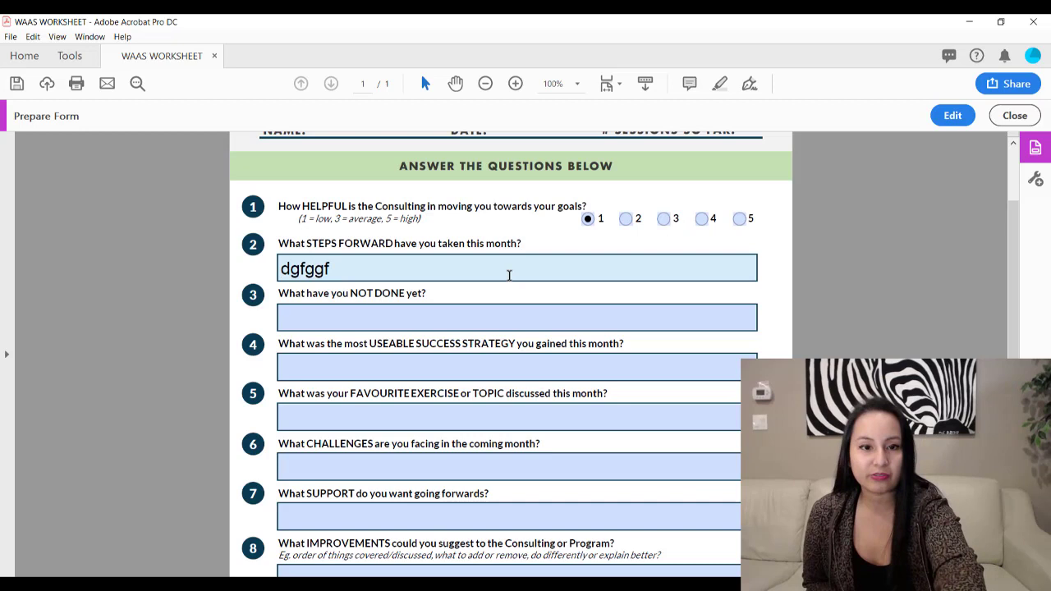
type("klklklkl")
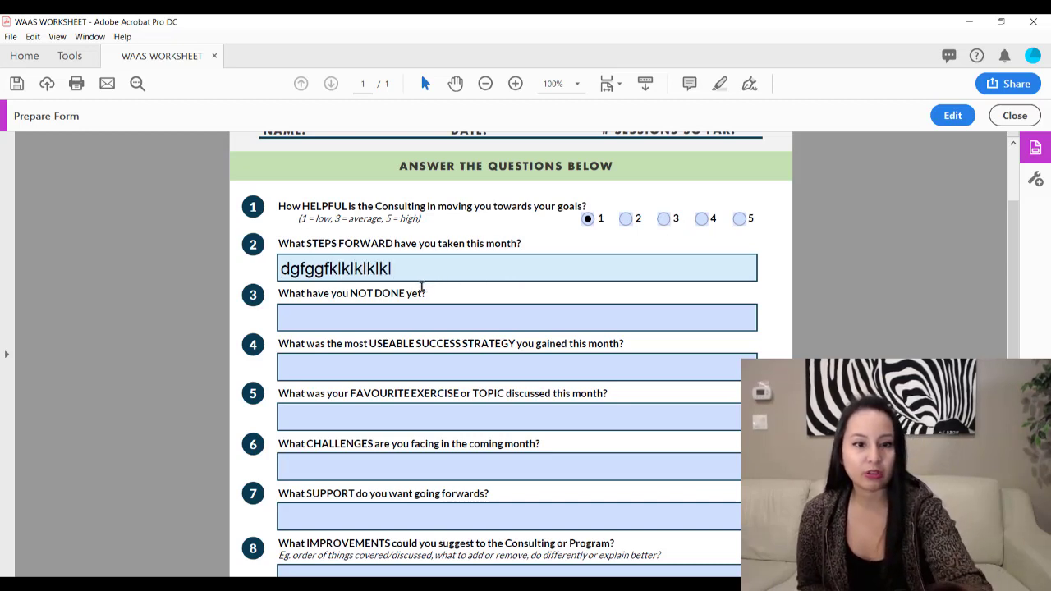
key("BackSpace")
key("BackSpace")
key("BackSpace")
key("BackSpace")
key("BackSpace")
key("BackSpace")
key("BackSpace")
key("BackSpace")
key("BackSpace")
key("BackSpace")
key("BackSpace")
key("BackSpace")
key("BackSpace")
key("BackSpace")
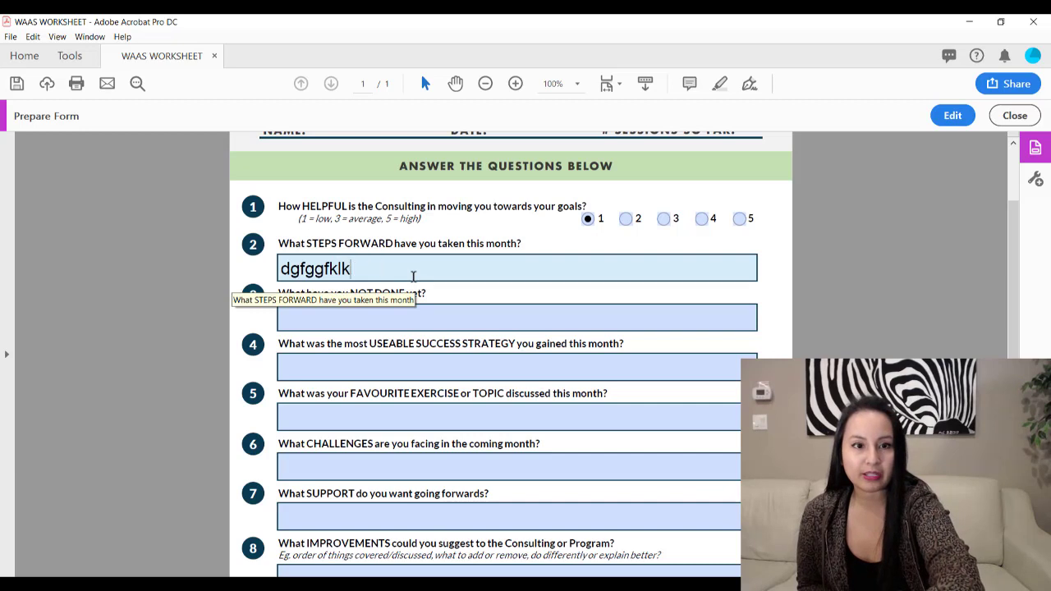
Leave Preview for edit mode, select the question 2 answer field, and scroll up to the header.
left_click(951, 114)
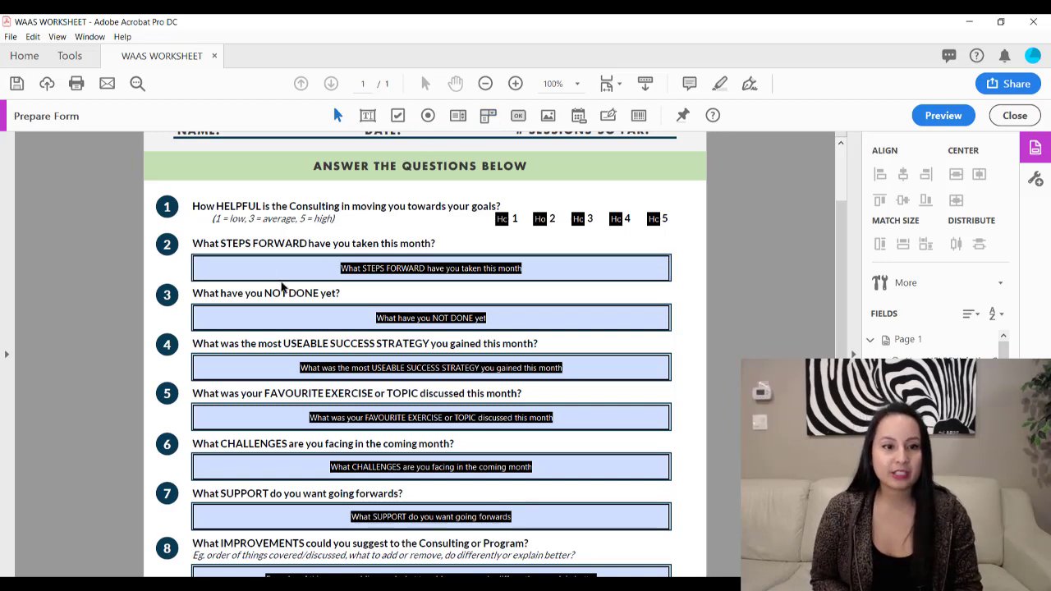
left_click(395, 276)
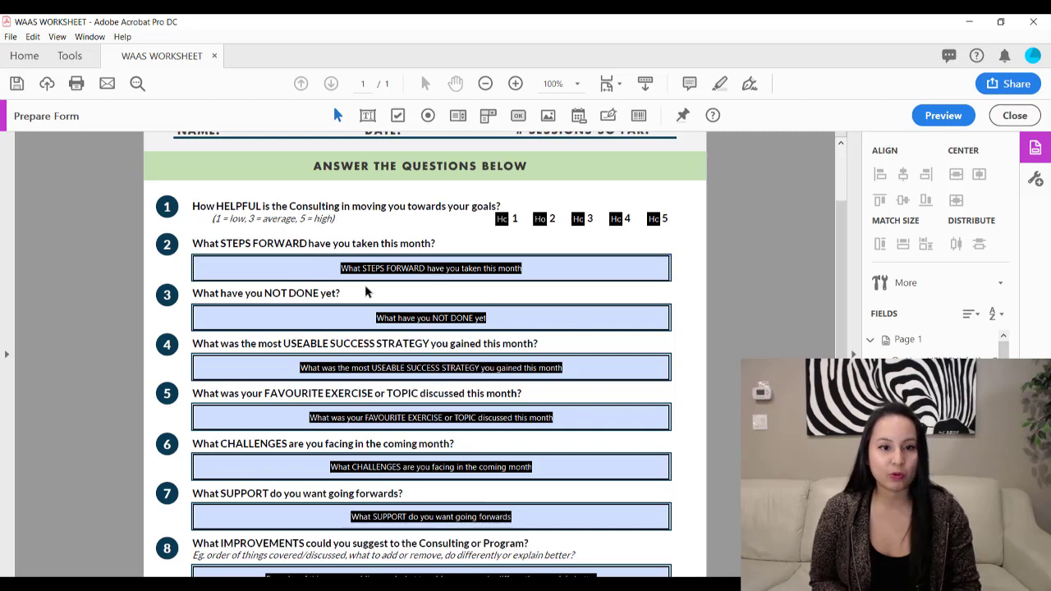
scroll(388, 239, "up", 1)
scroll(388, 240, "up", 1)
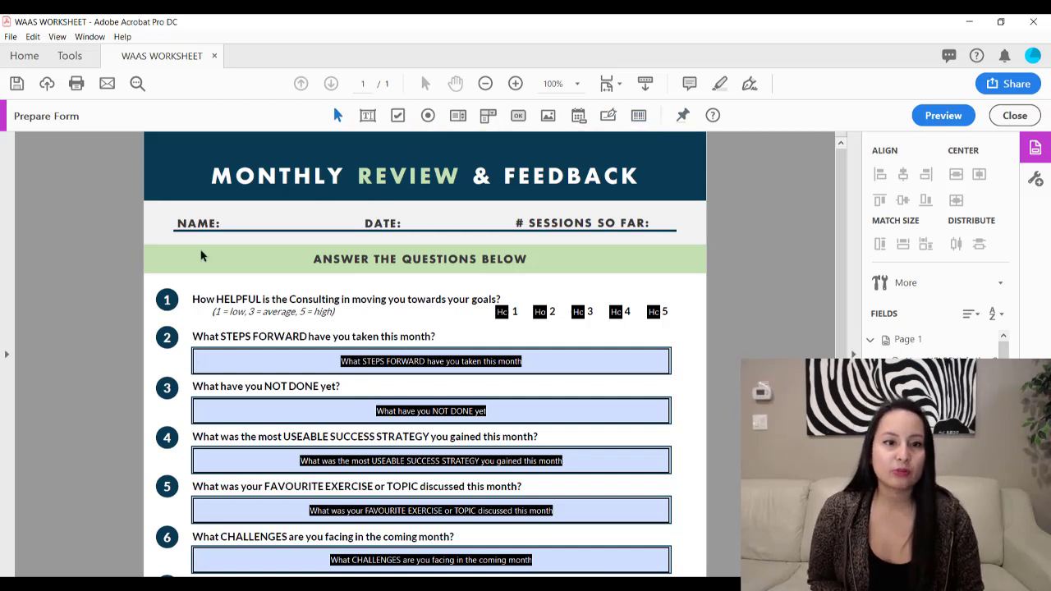
Draw a new text field along the NAME: line of the worksheet.
left_click(367, 116)
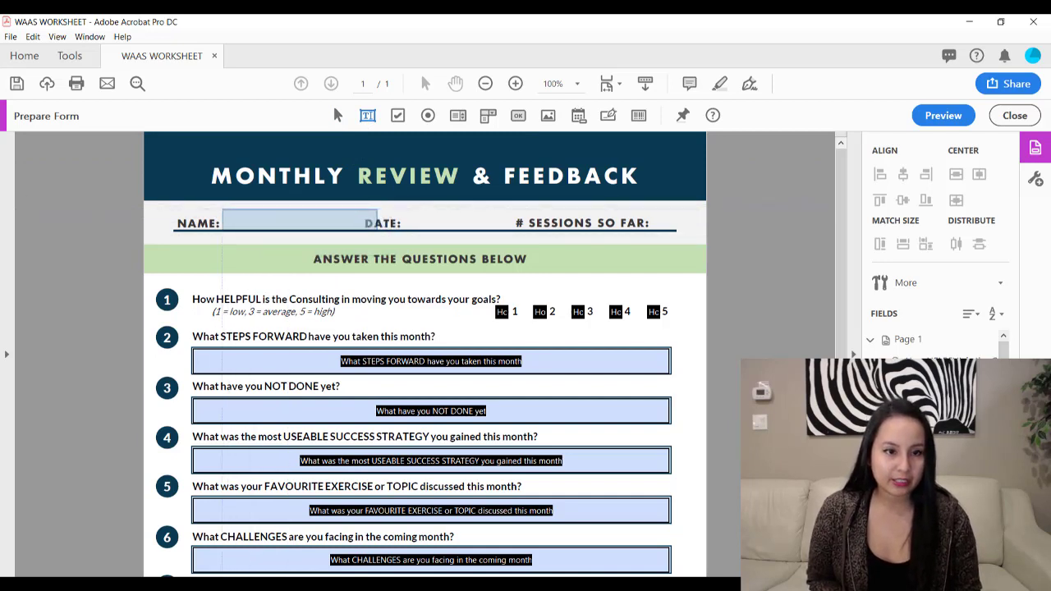
left_click_drag(220, 207, 356, 229)
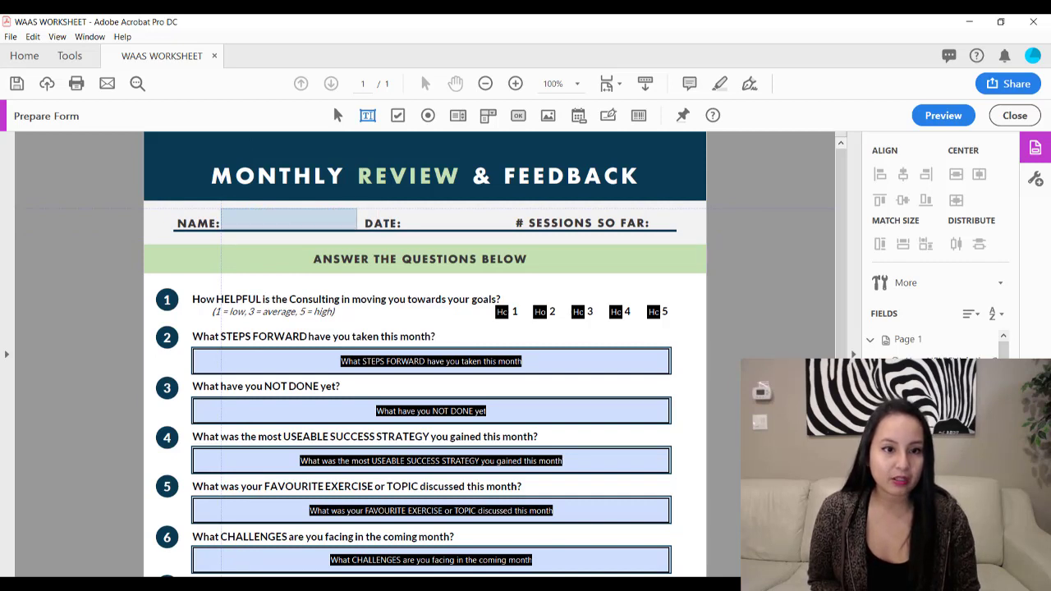
left_click_drag(357, 230, 357, 230)
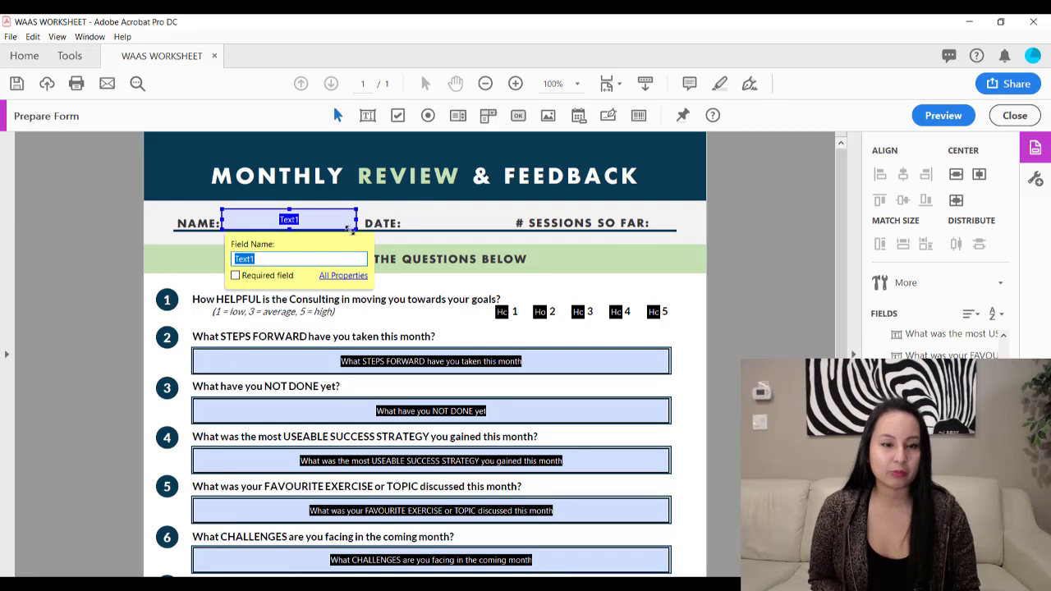
Zoom the page to 200% and rename the field from Text1 to 'Name'.
left_click(515, 84)
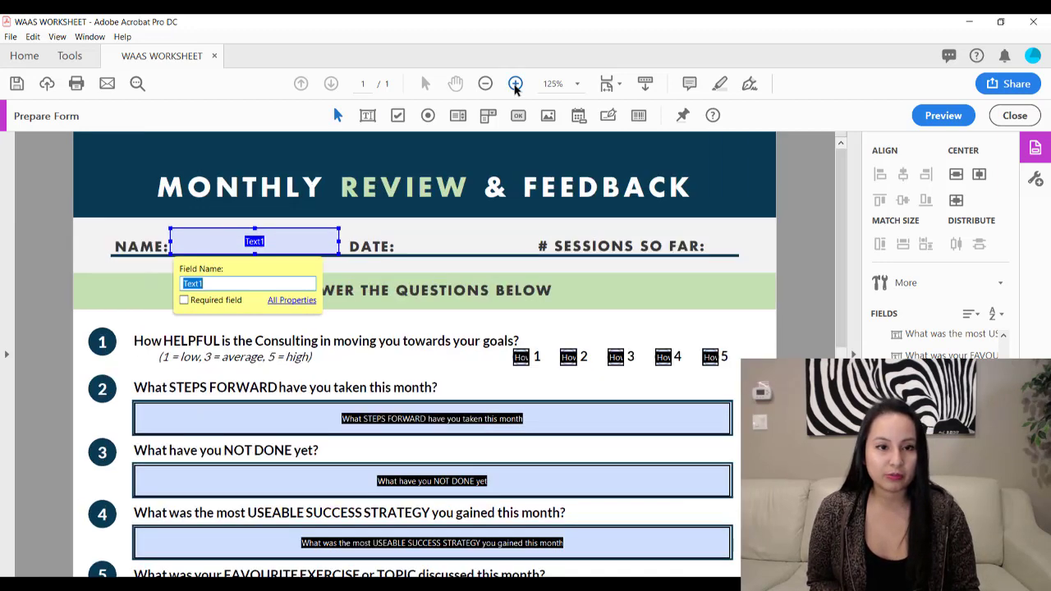
left_click(516, 84)
left_click(516, 84)
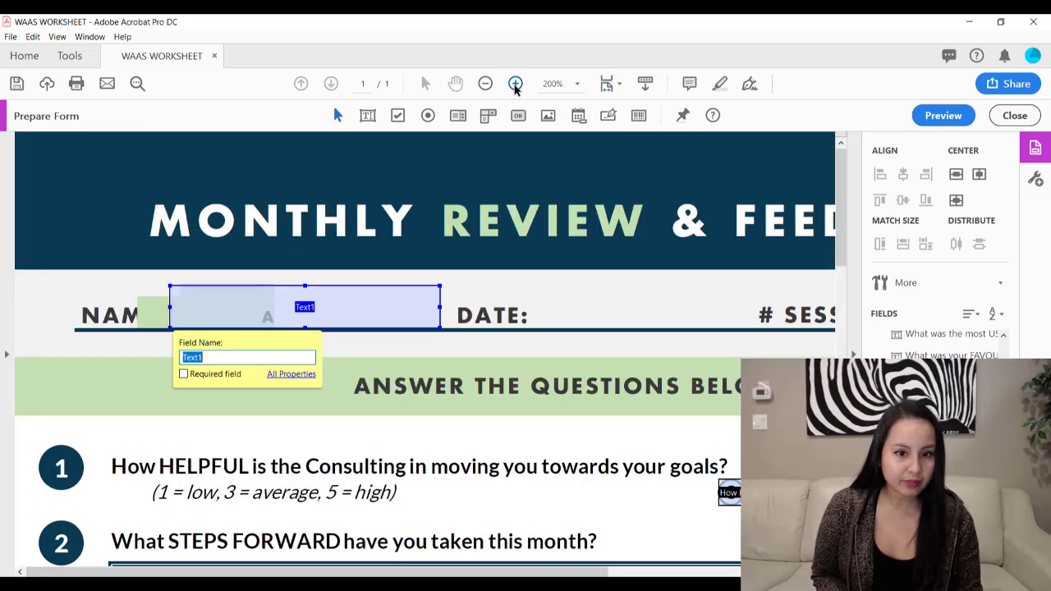
left_click(515, 84)
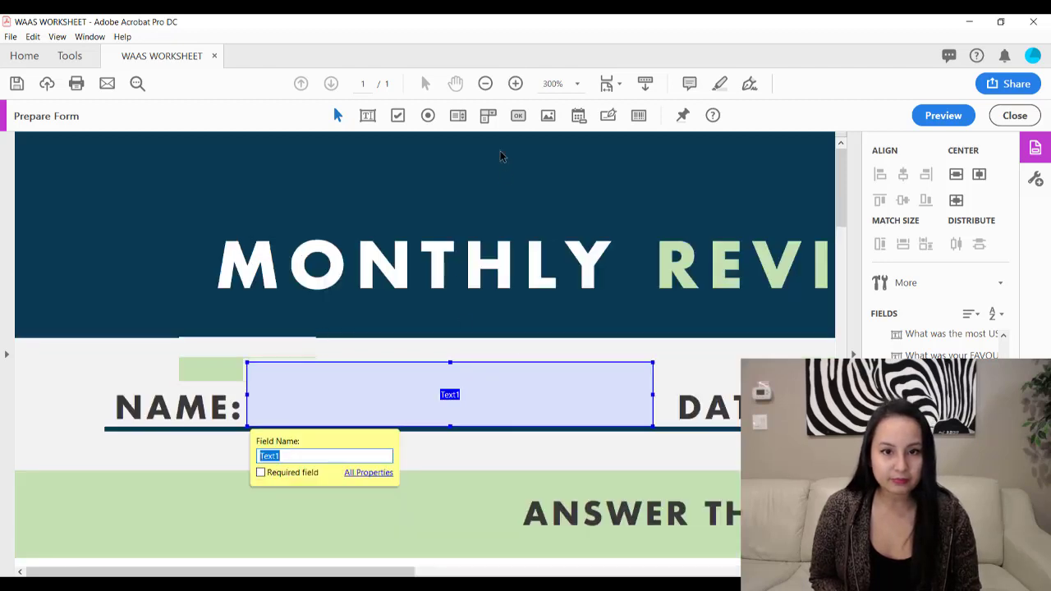
left_click(485, 83)
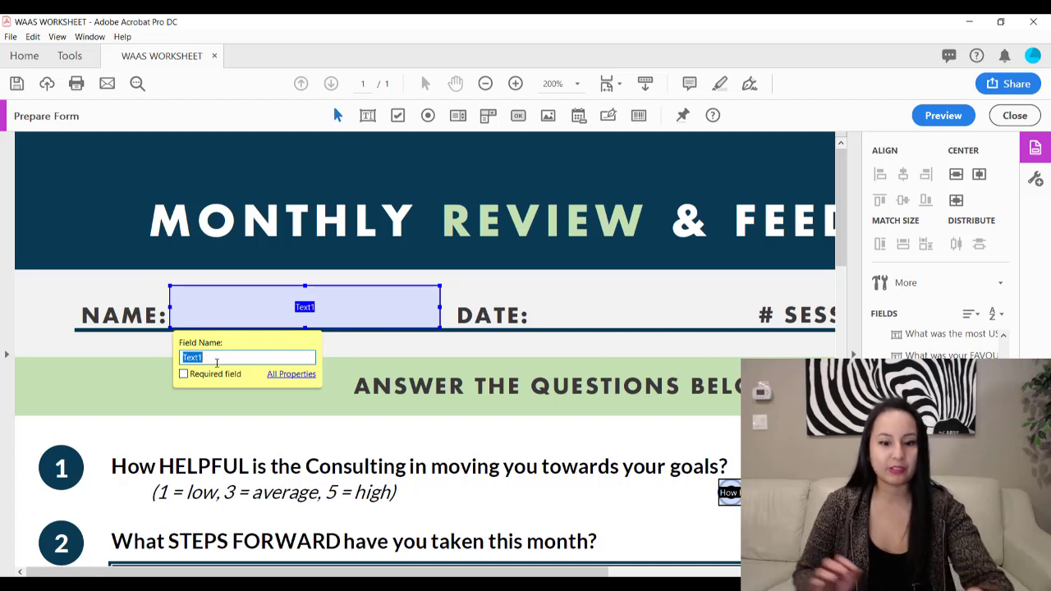
type("Name")
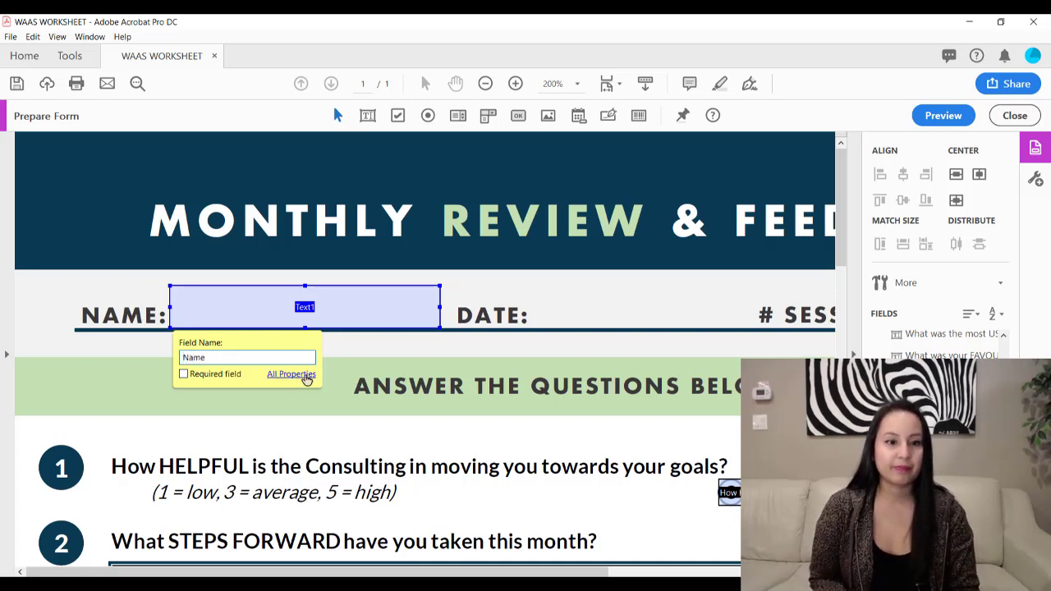
key("Return")
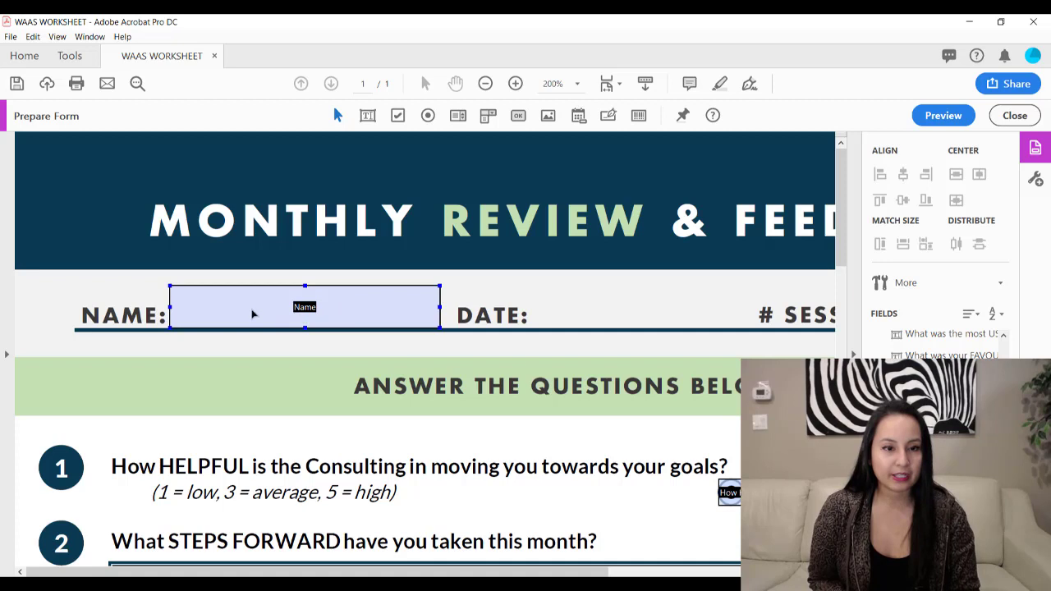
right_click(243, 315)
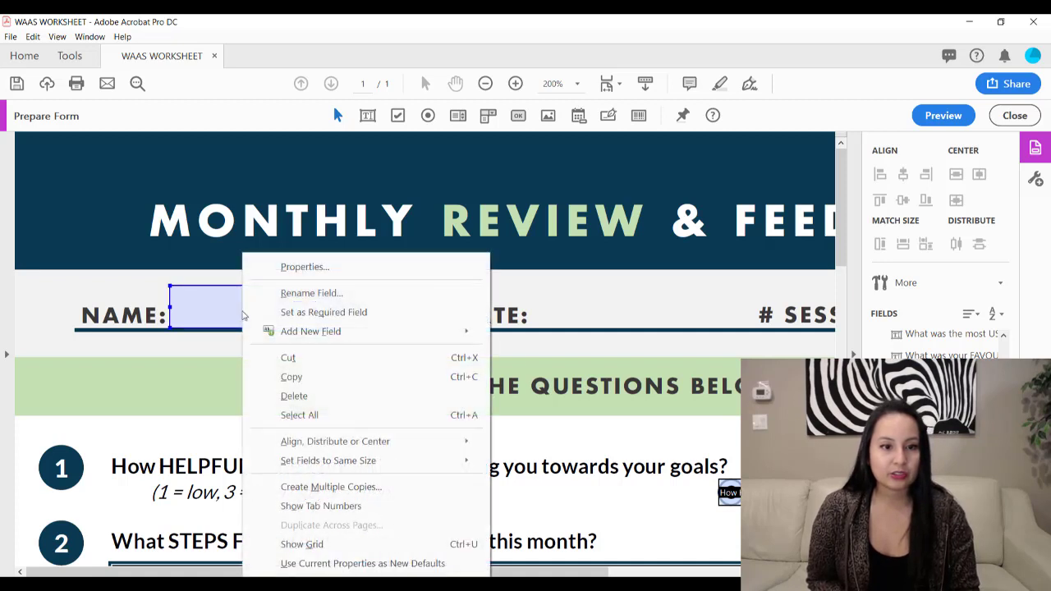
left_click(181, 278)
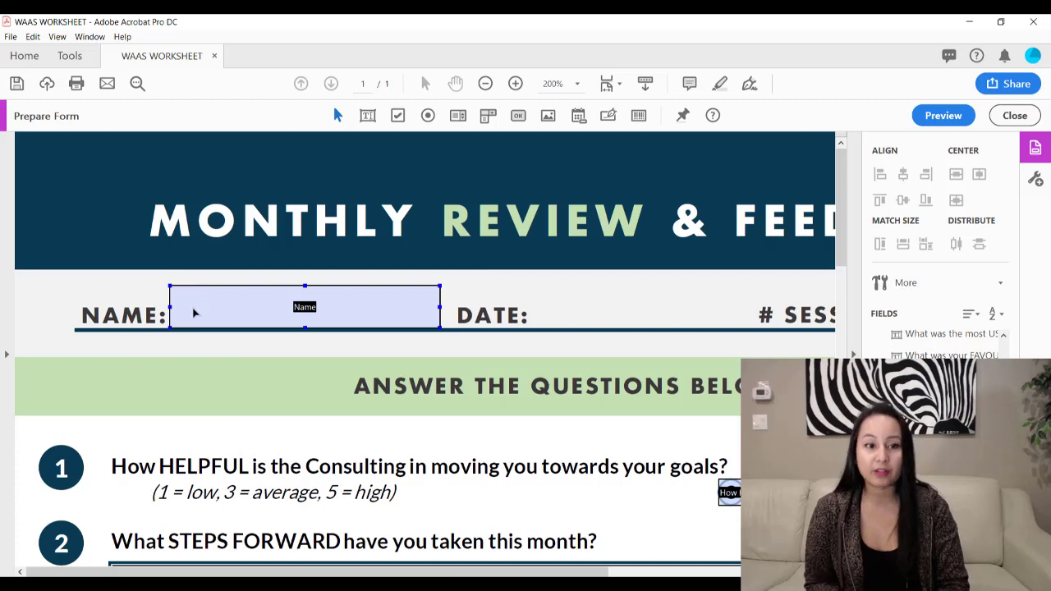
right_click(194, 312)
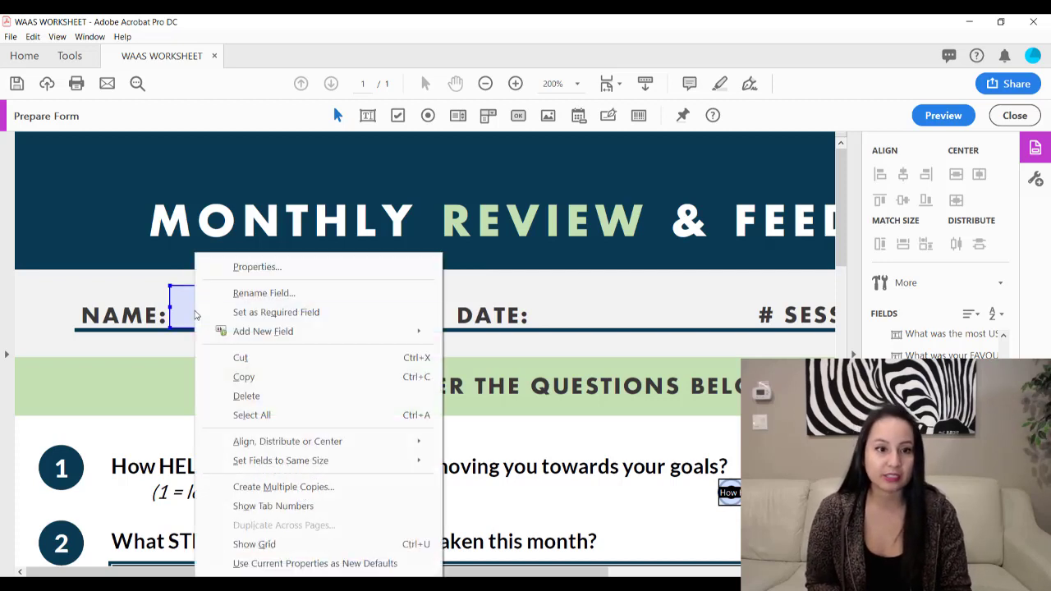
left_click(241, 268)
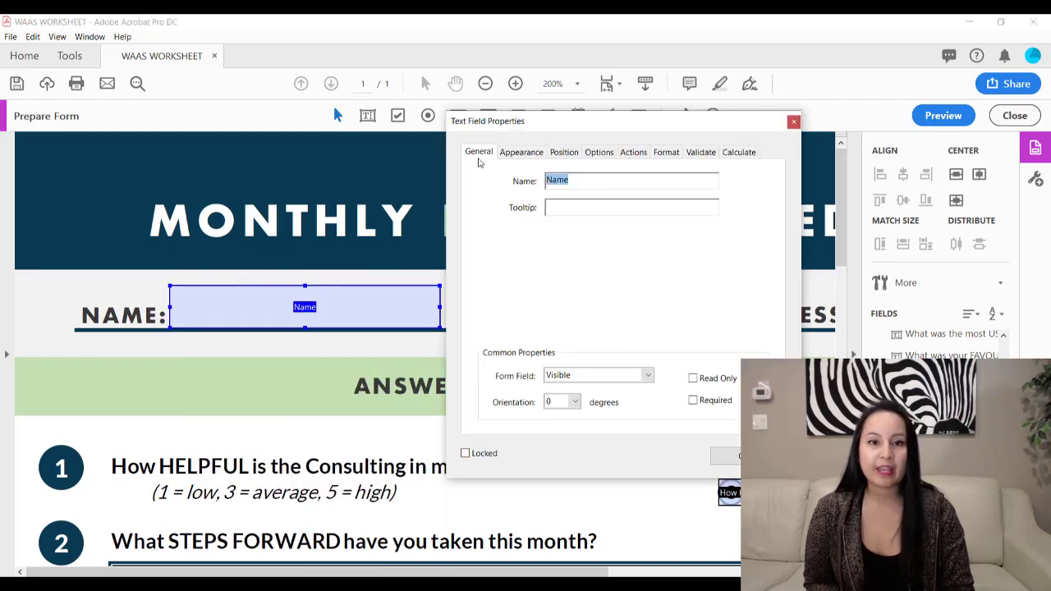
left_click(523, 152)
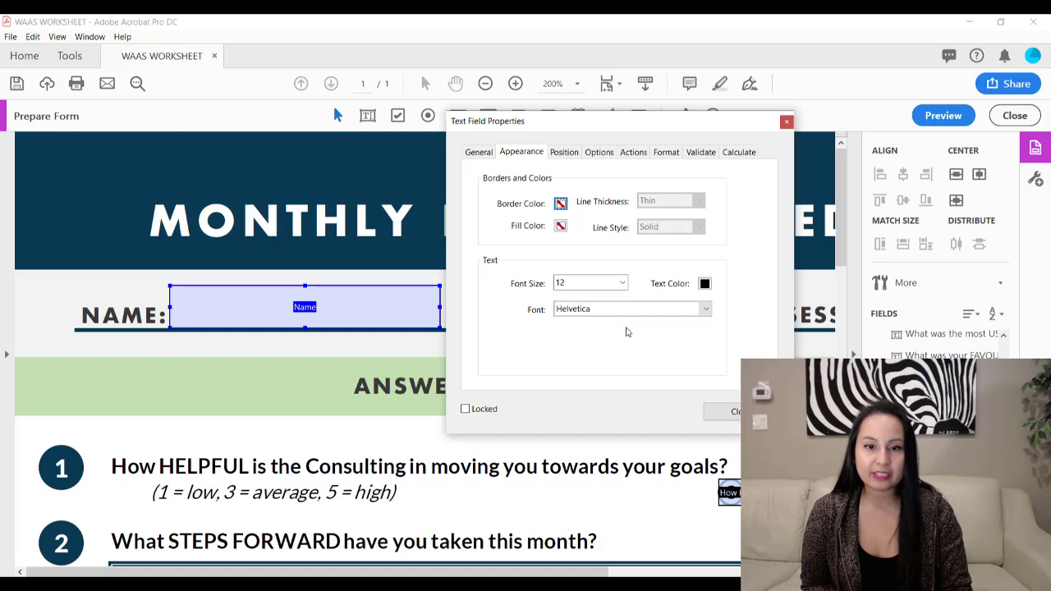
left_click(704, 312)
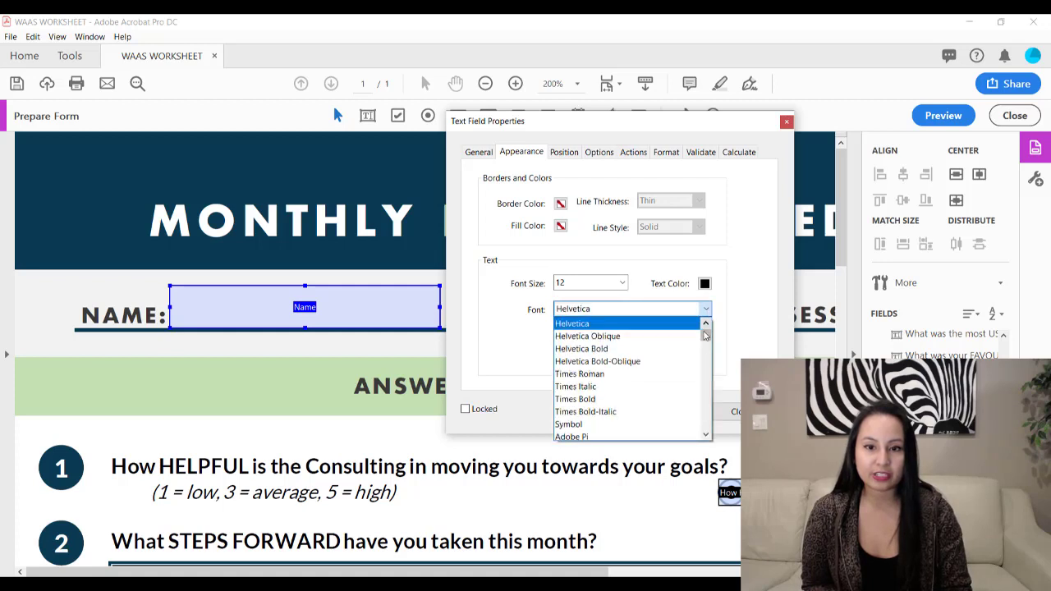
left_click_drag(706, 341, 734, 345)
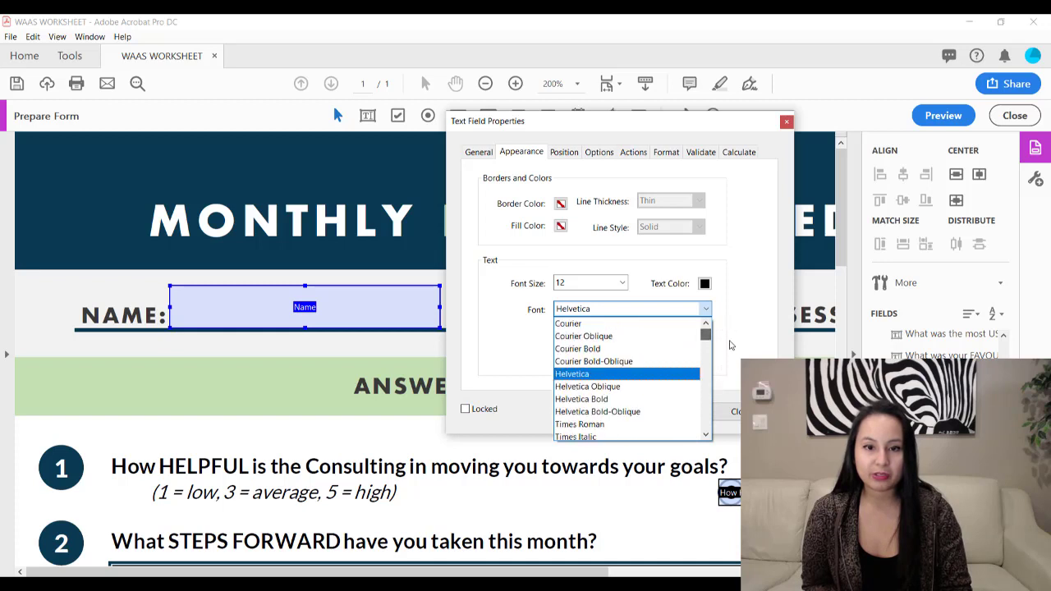
left_click(734, 349)
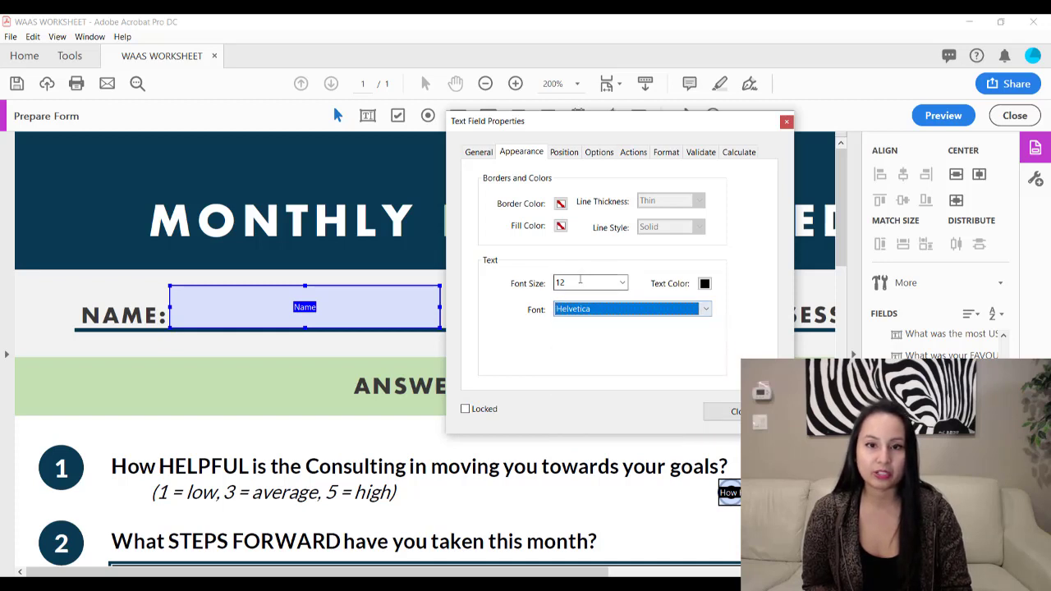
left_click(721, 413)
Place a checkbox right after the DATE: label and name it 'Date'.
scroll(681, 418, "right", 5)
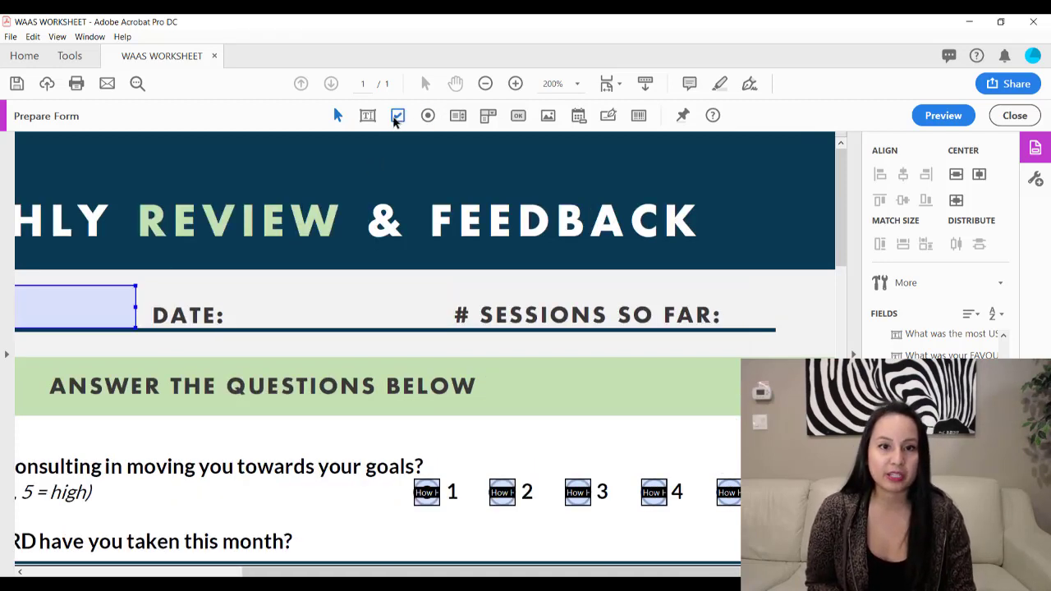
left_click(399, 116)
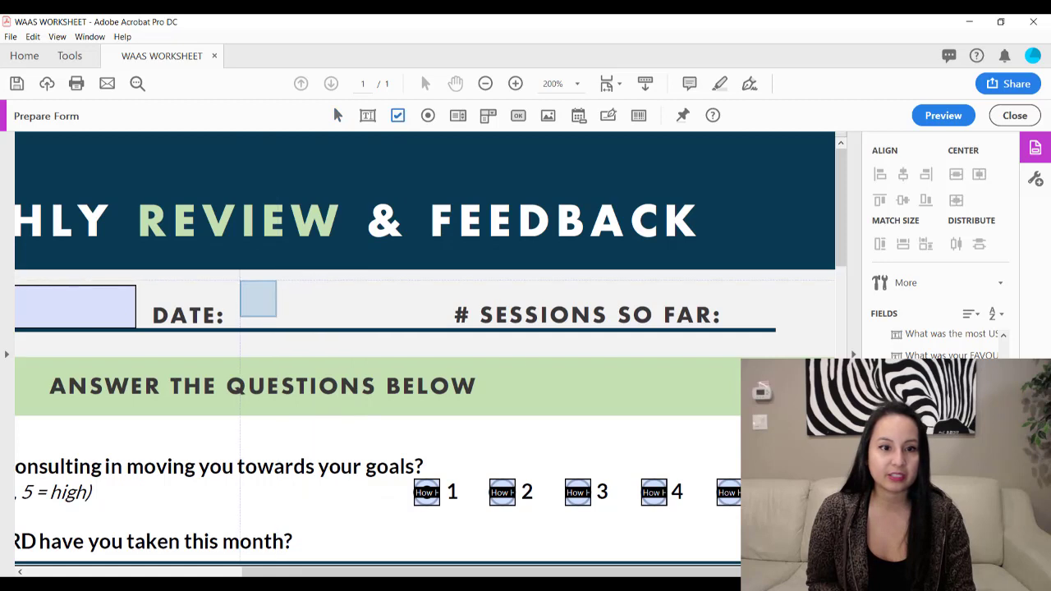
left_click_drag(239, 280, 282, 319)
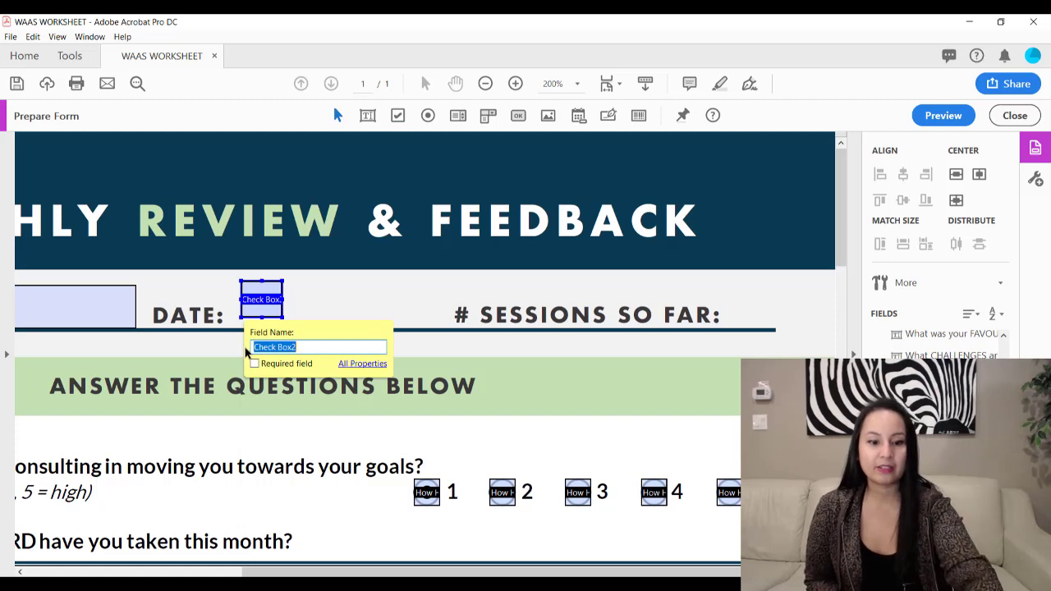
type("Date")
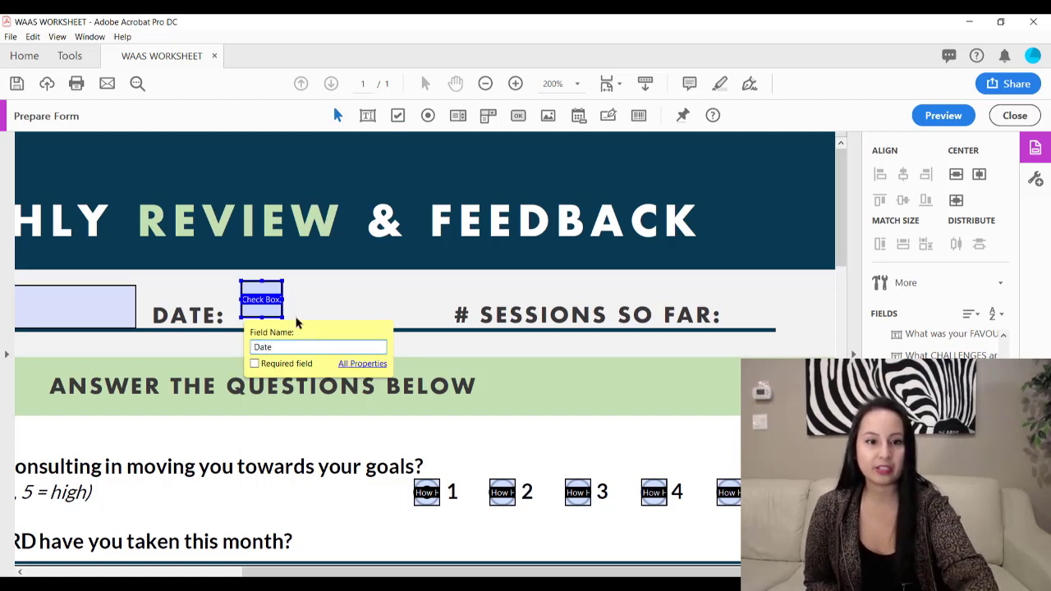
key("Return")
left_click(402, 275)
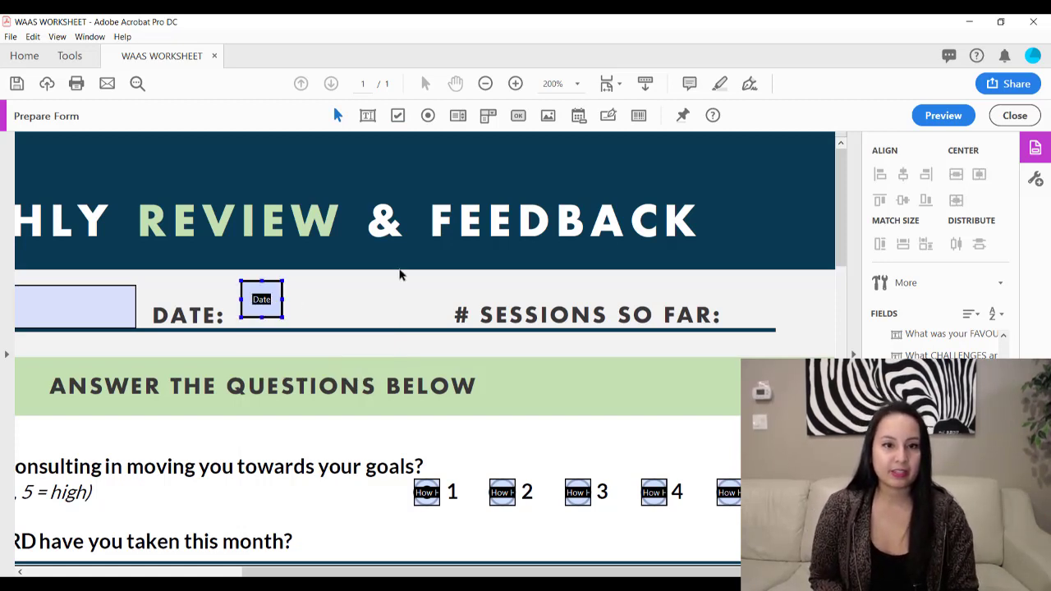
Check the layout in Preview, then nudge the Date checkbox into line with the DATE label.
left_click(927, 120)
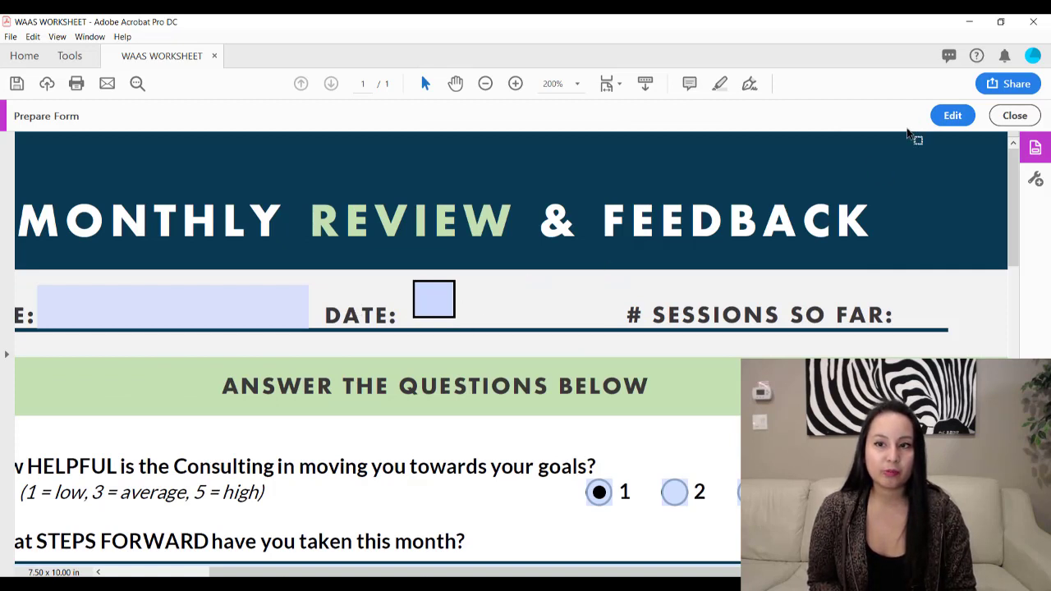
left_click(951, 115)
left_click(425, 302)
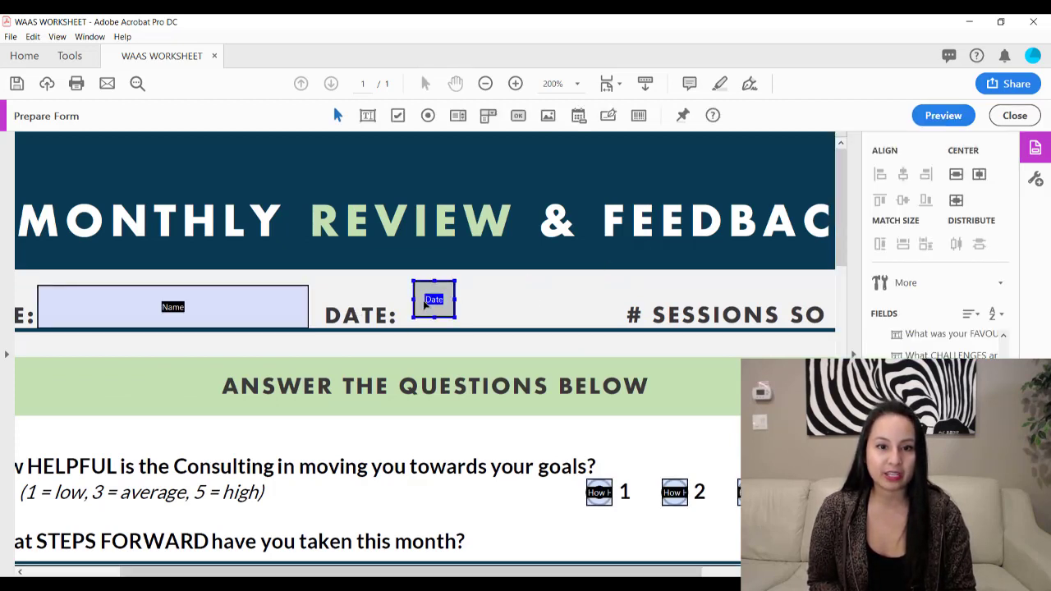
left_click_drag(434, 299, 436, 308)
Preview the form, tick and untick the Date checkbox twice, then return to editing.
left_click(942, 115)
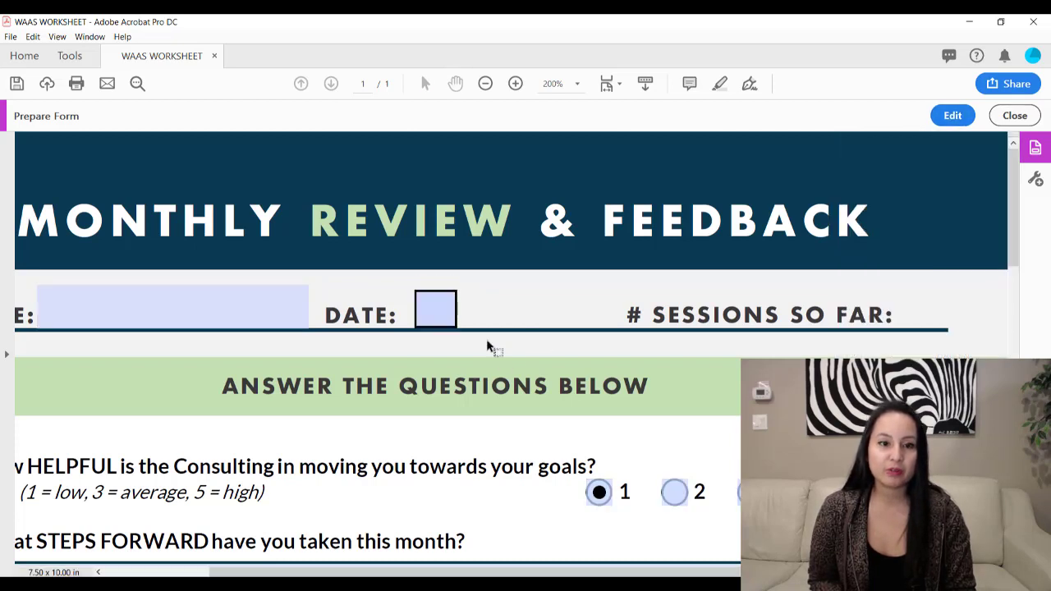
left_click(442, 317)
left_click(442, 318)
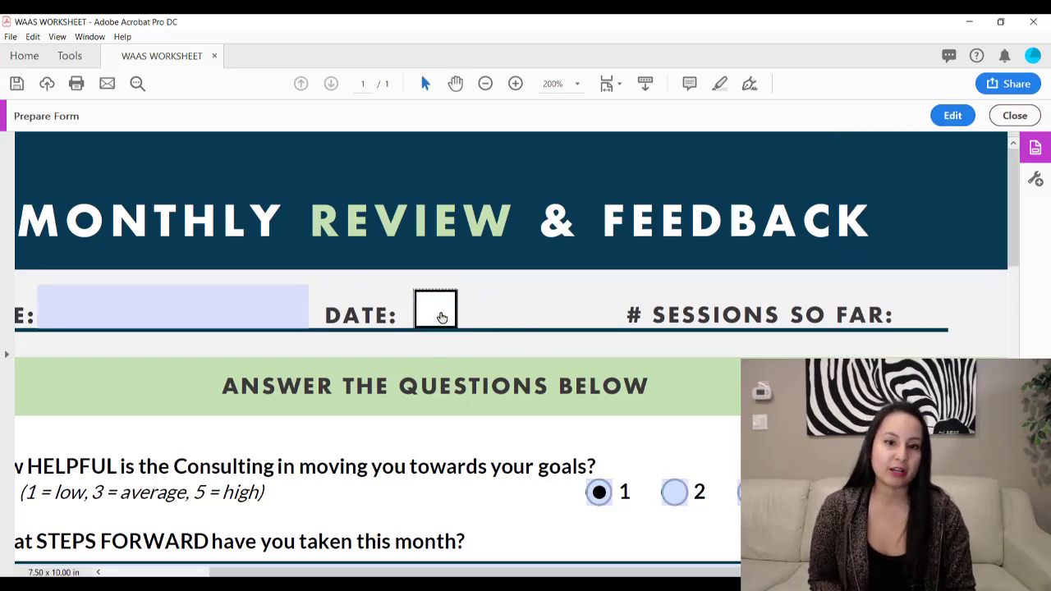
left_click(442, 318)
left_click(442, 317)
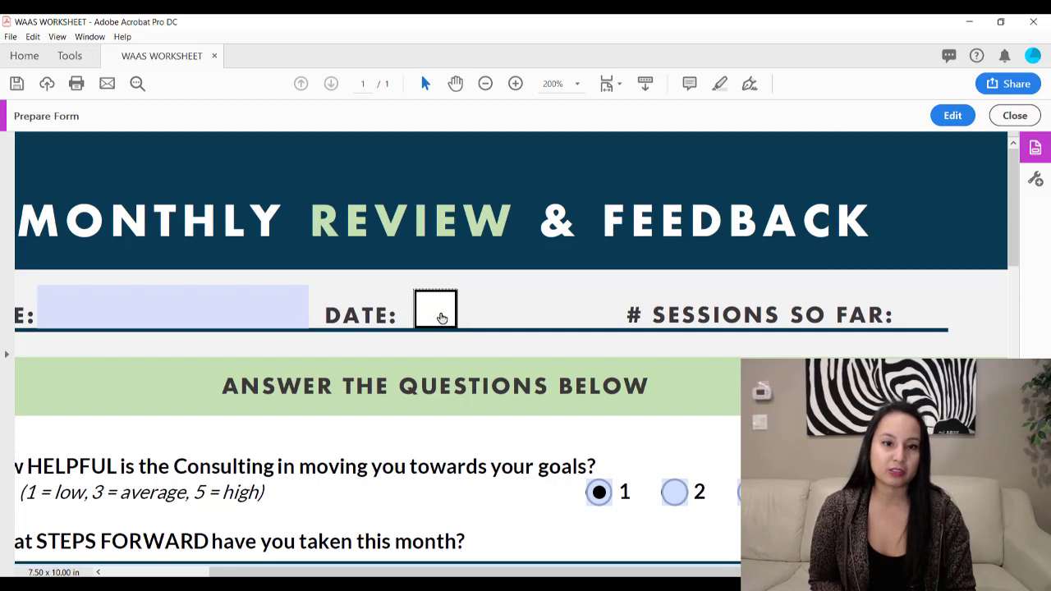
left_click(951, 115)
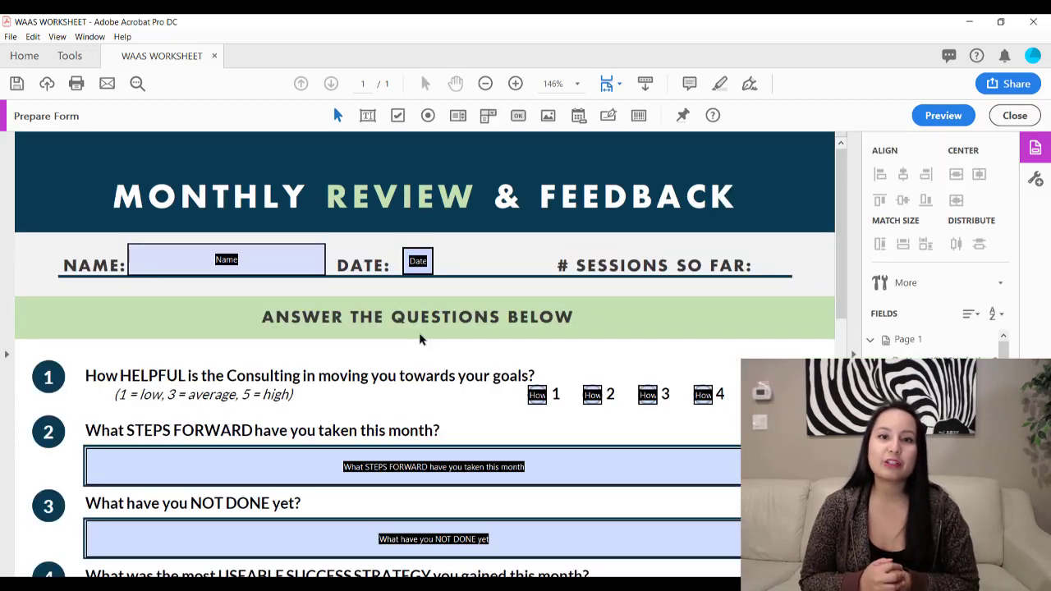